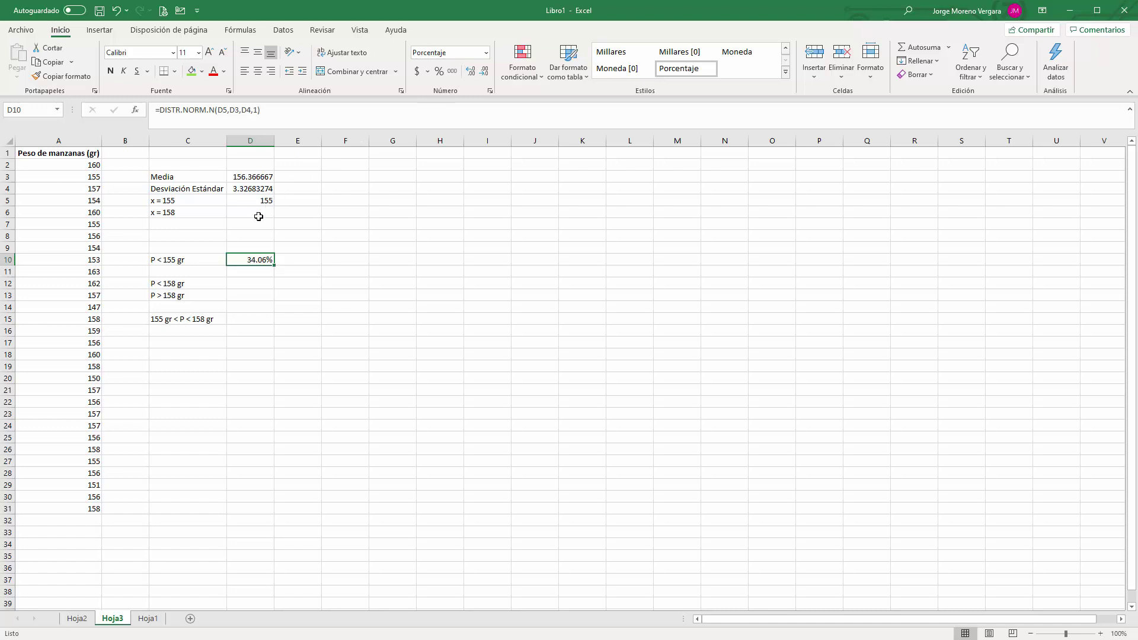
Enter 158 in cell D6 as the value for x = 158.
click(259, 215)
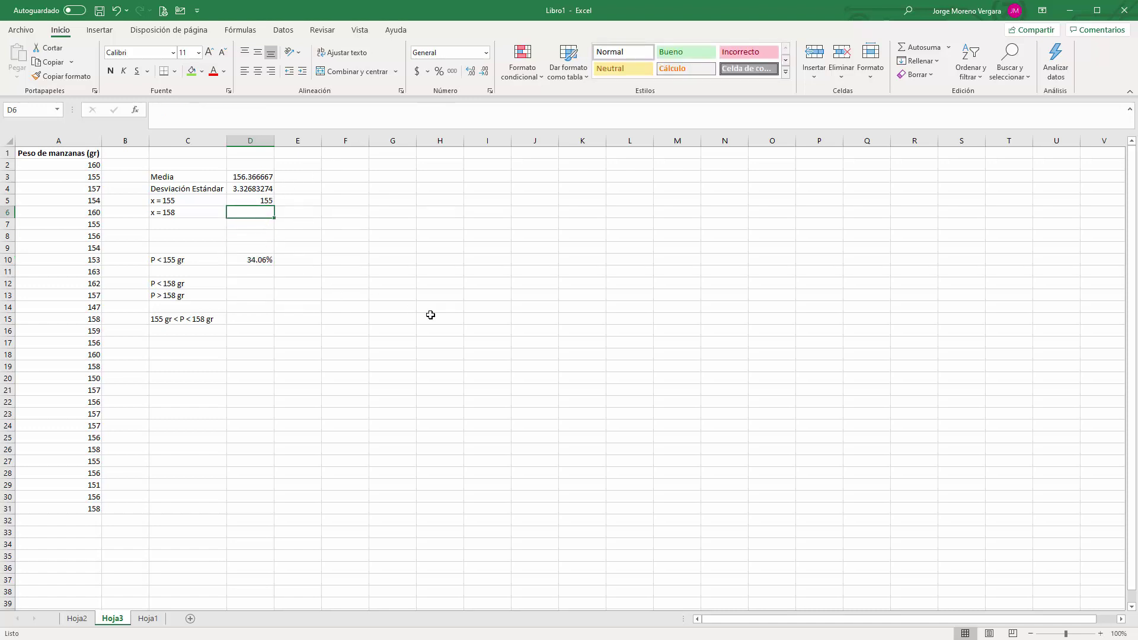
text(158)
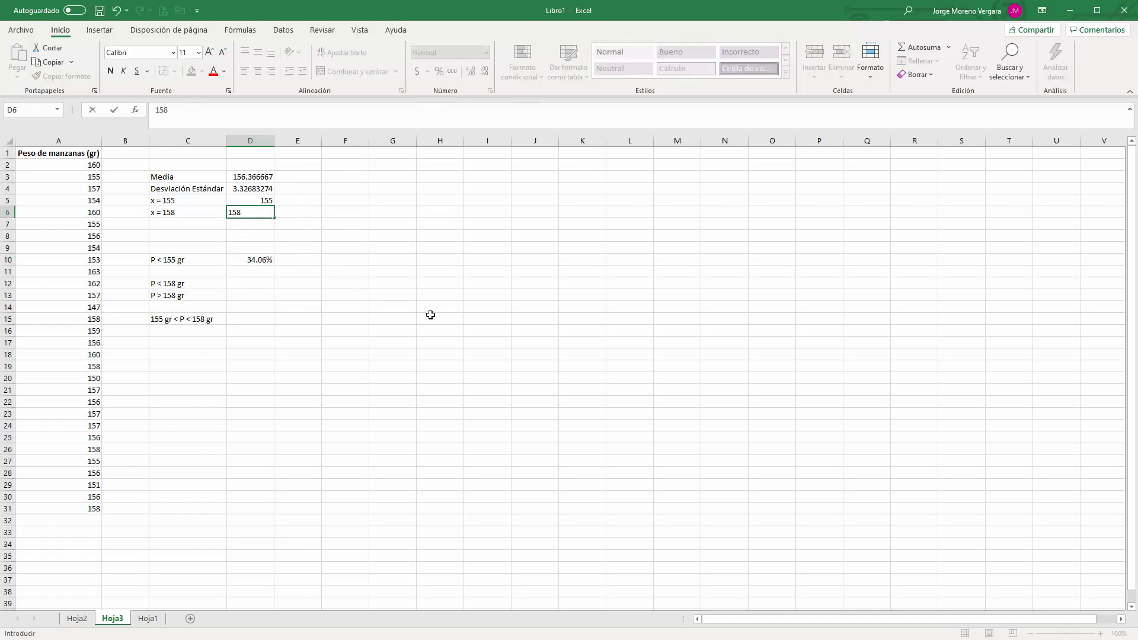
key(Return)
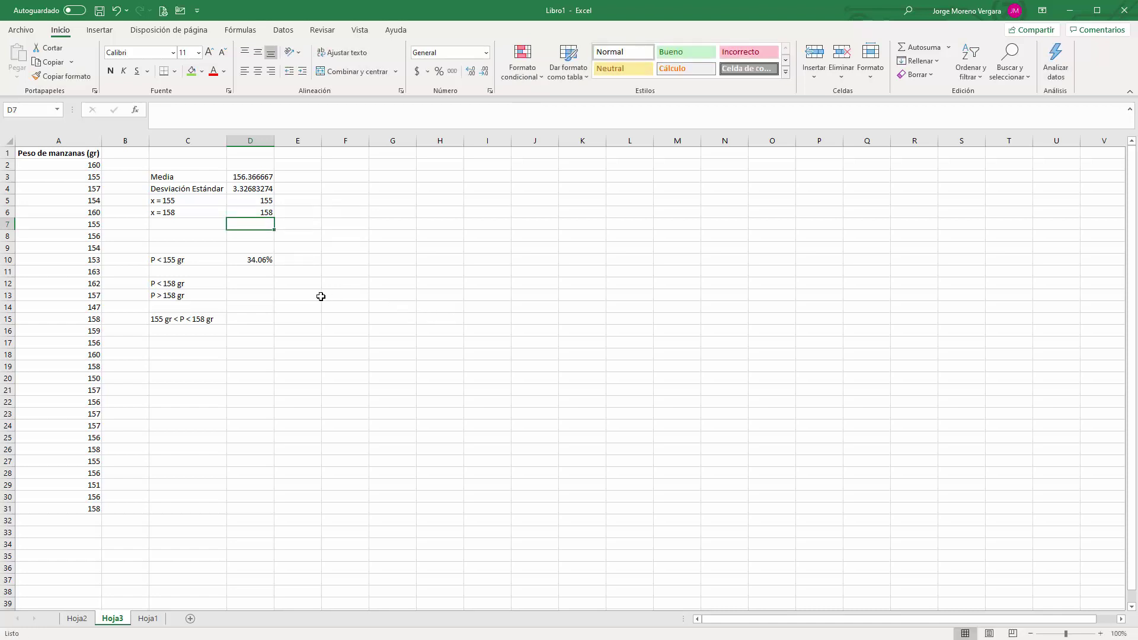
Calculate the cumulative probability P < 158 gr in D12 with =DISTR.NORM.N(D6,D3,D4,1).
click(263, 281)
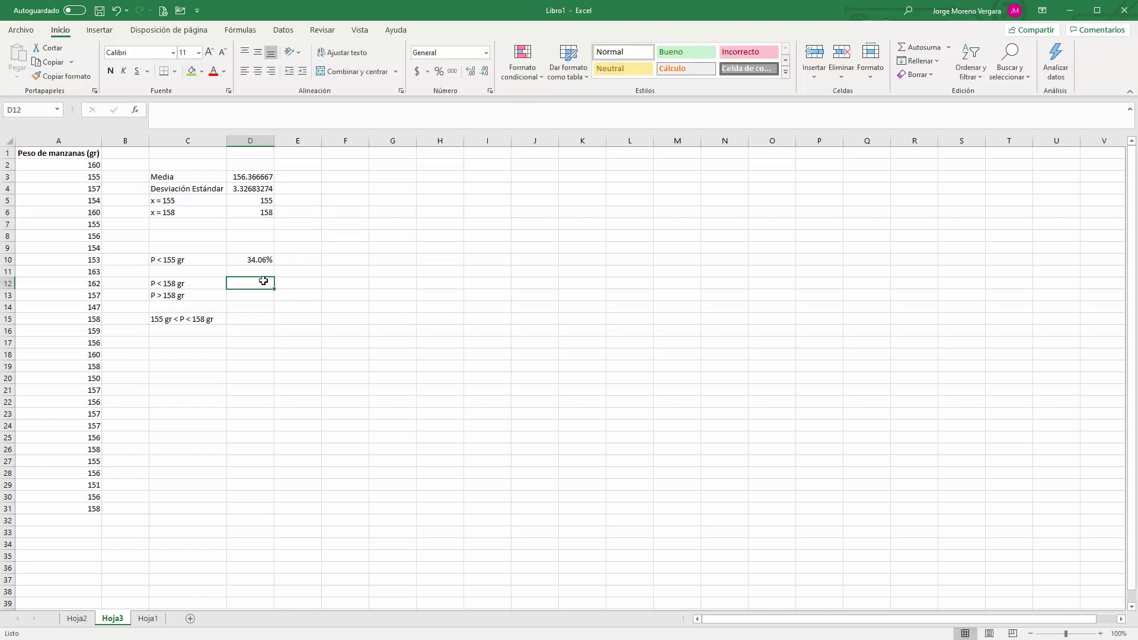
text(=distr)
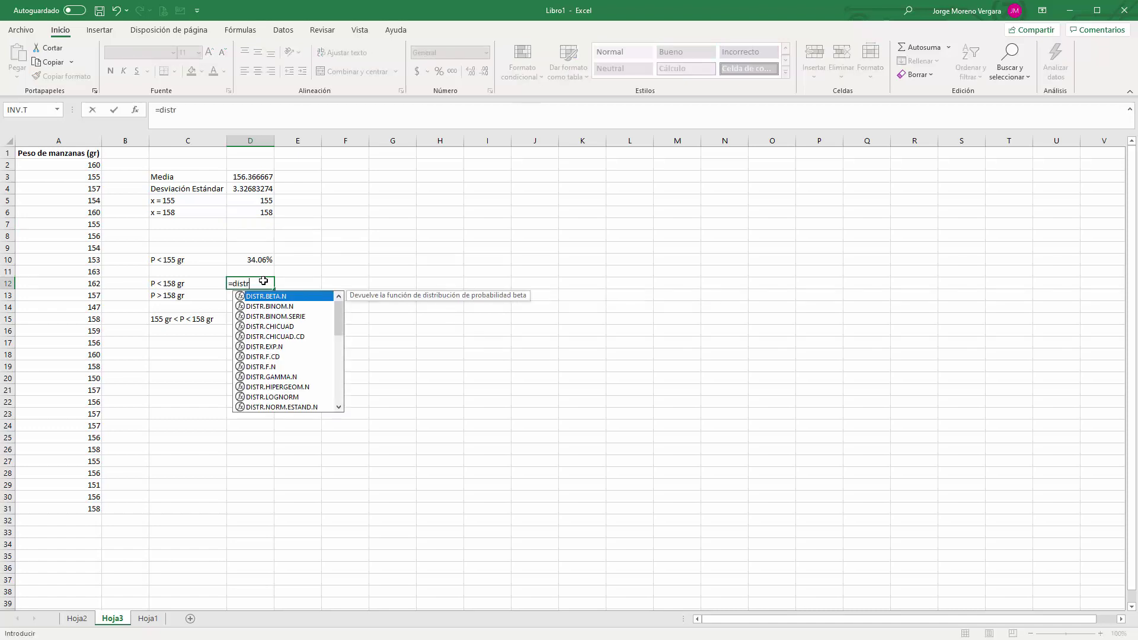
text(.n)
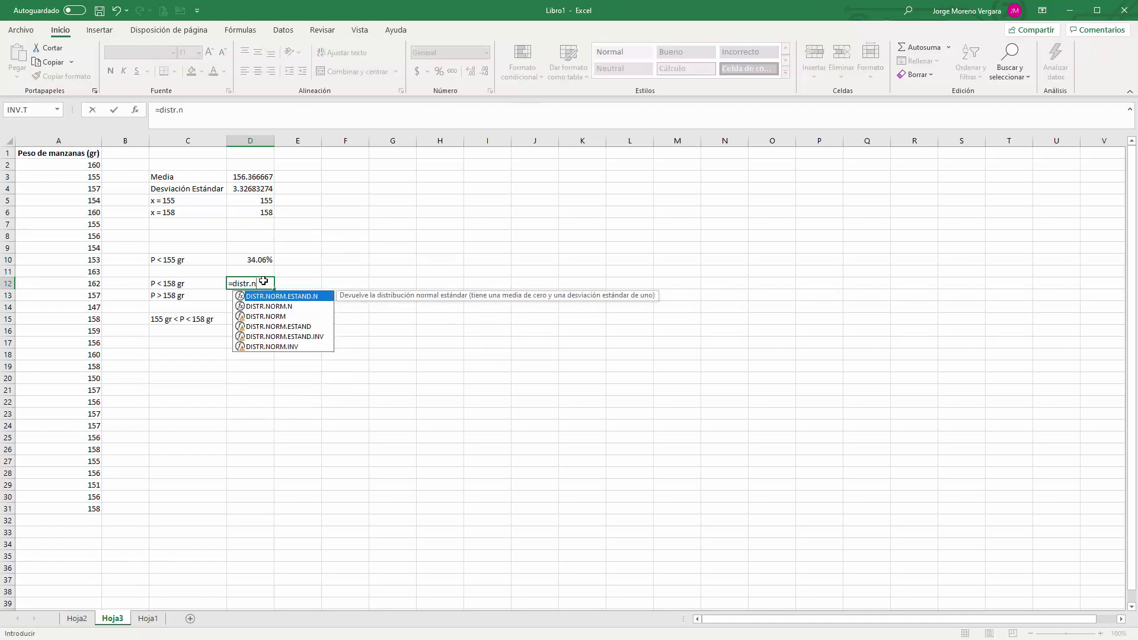
click(293, 307)
double_click(292, 307)
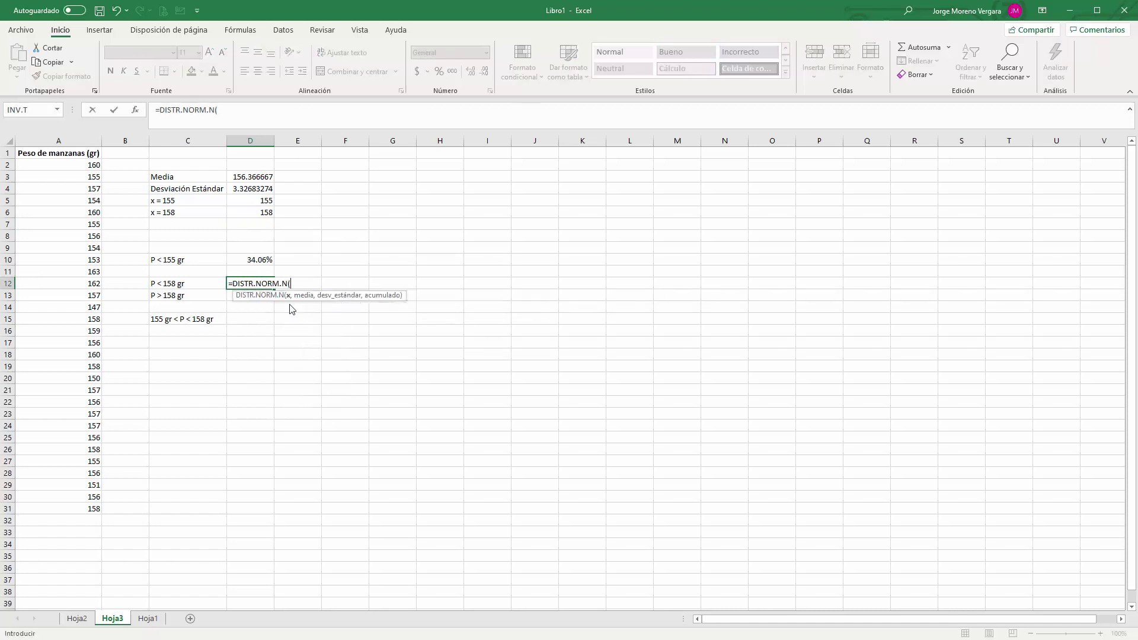
click(251, 213)
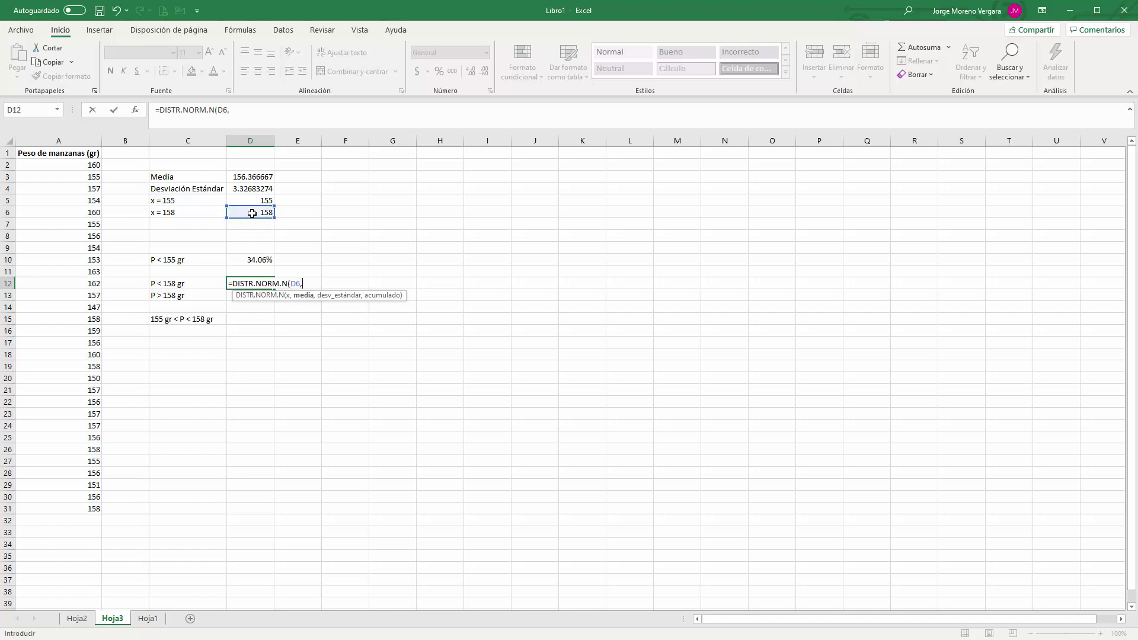
text(,)
click(254, 177)
text(,)
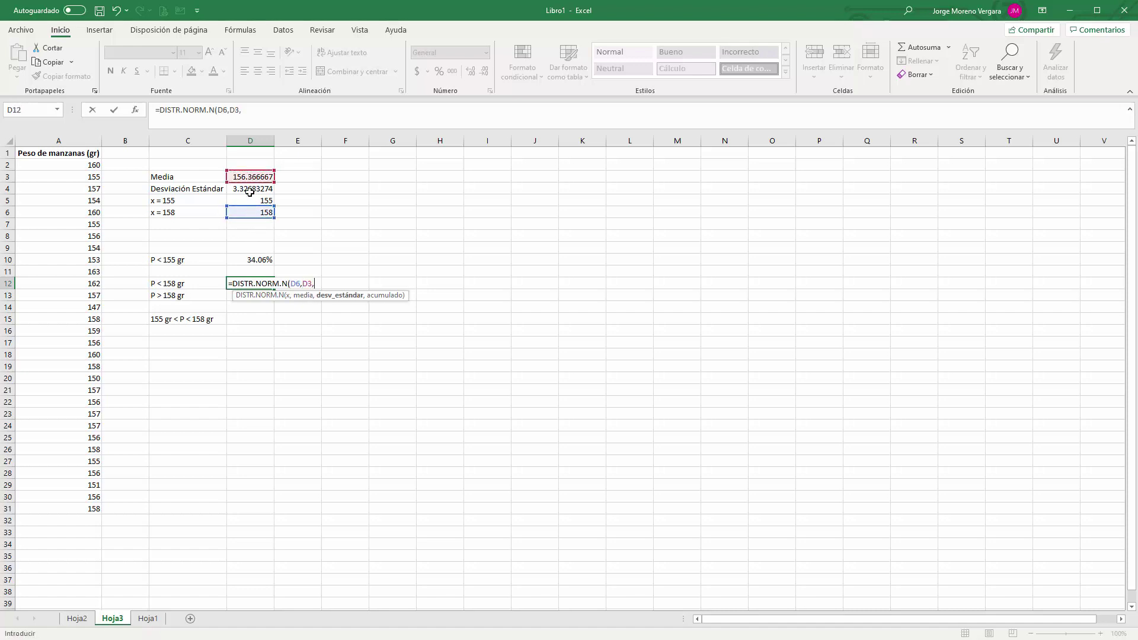
click(251, 189)
text(,)
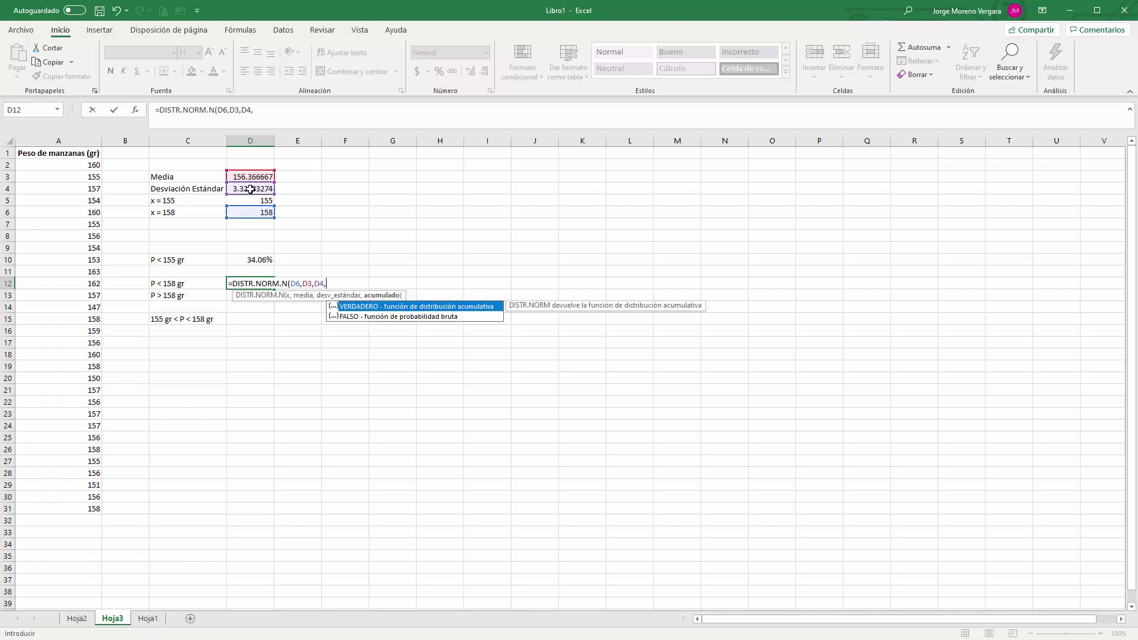
text(1))
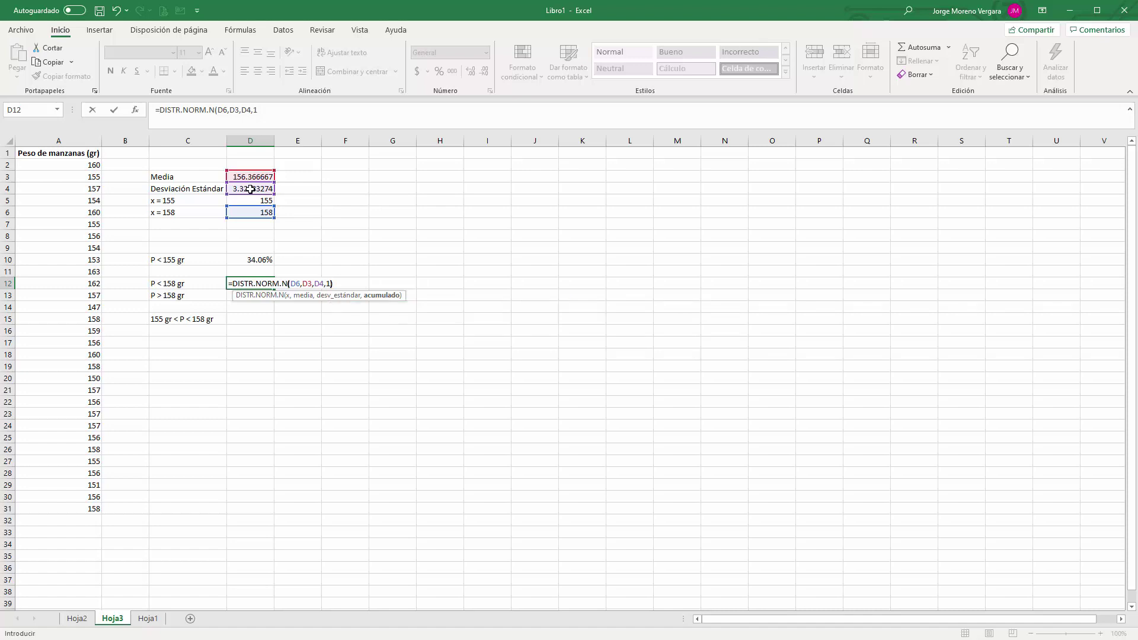
key(Return)
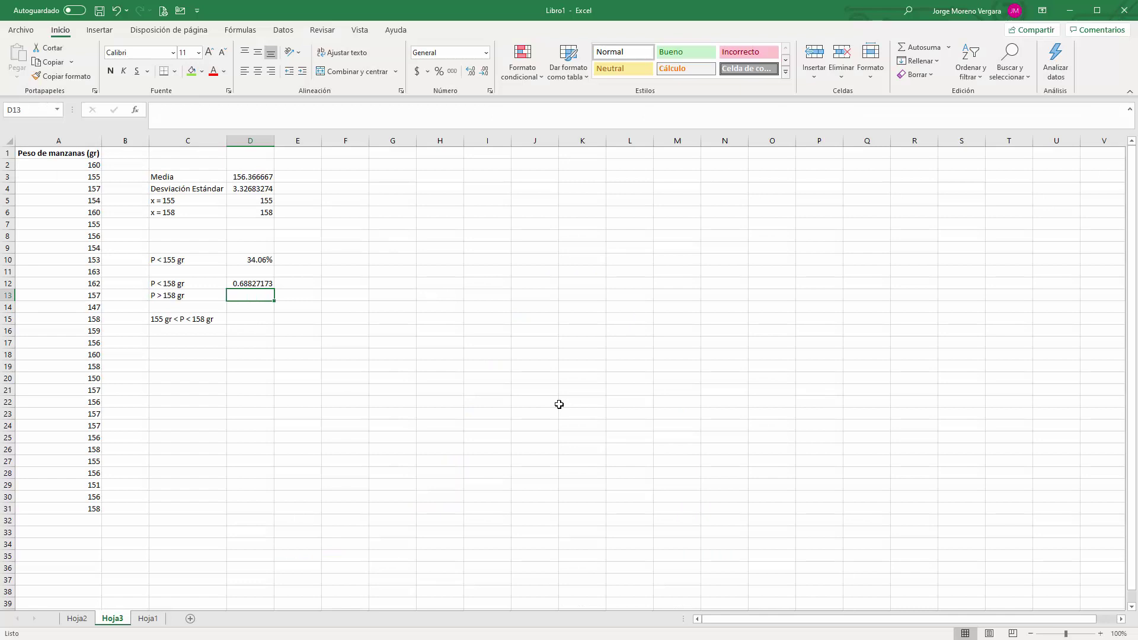
Calculate the probability P > 158 gr in D13 with the complement formula =1-D12.
text(=)
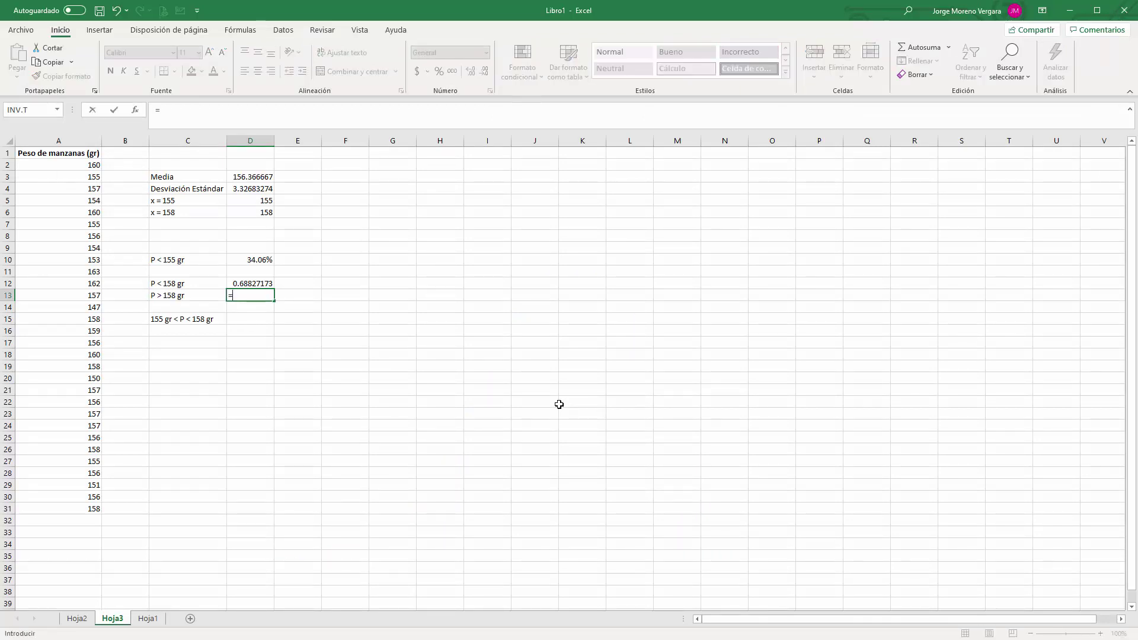
text(1-)
click(263, 283)
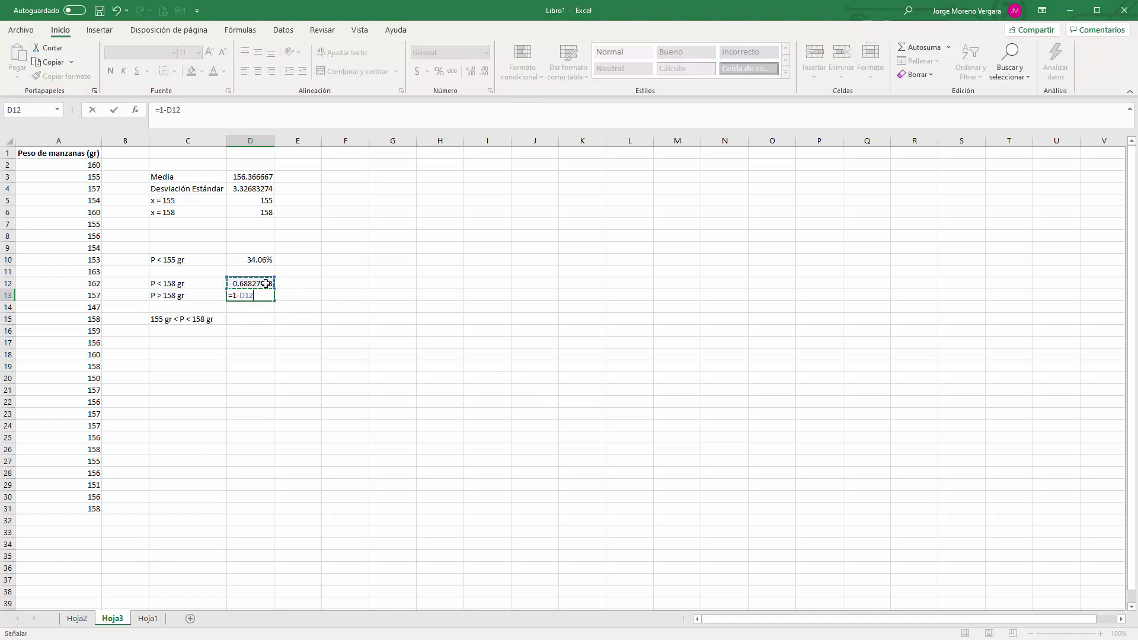
key(Return)
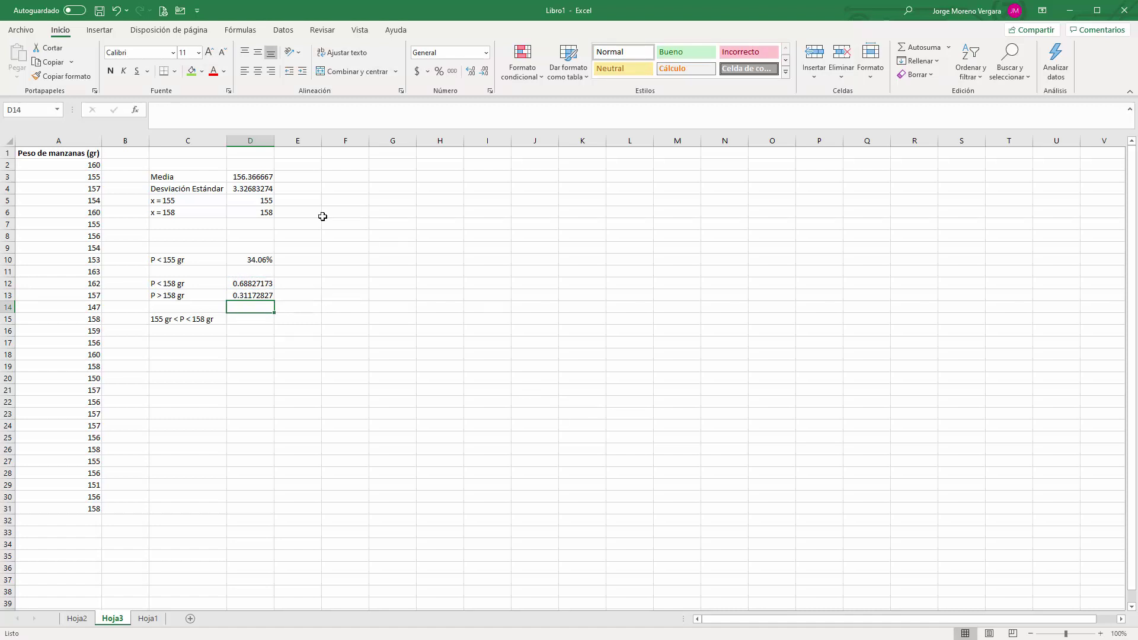
Format the P > 158 gr result in D13 as a percentage with two decimals.
click(261, 297)
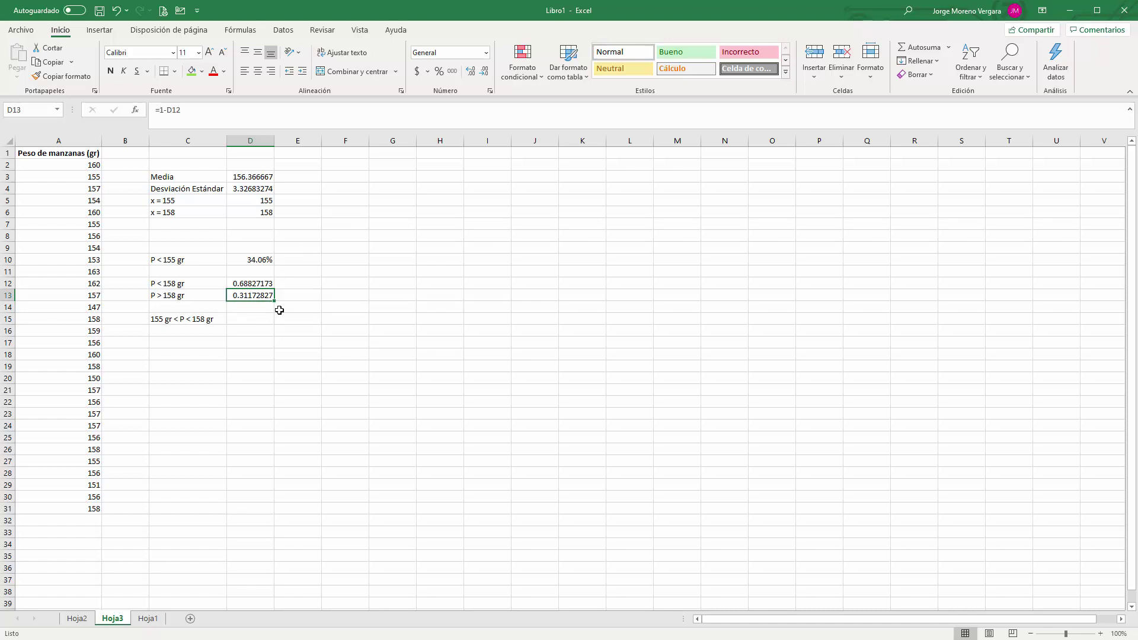
click(440, 71)
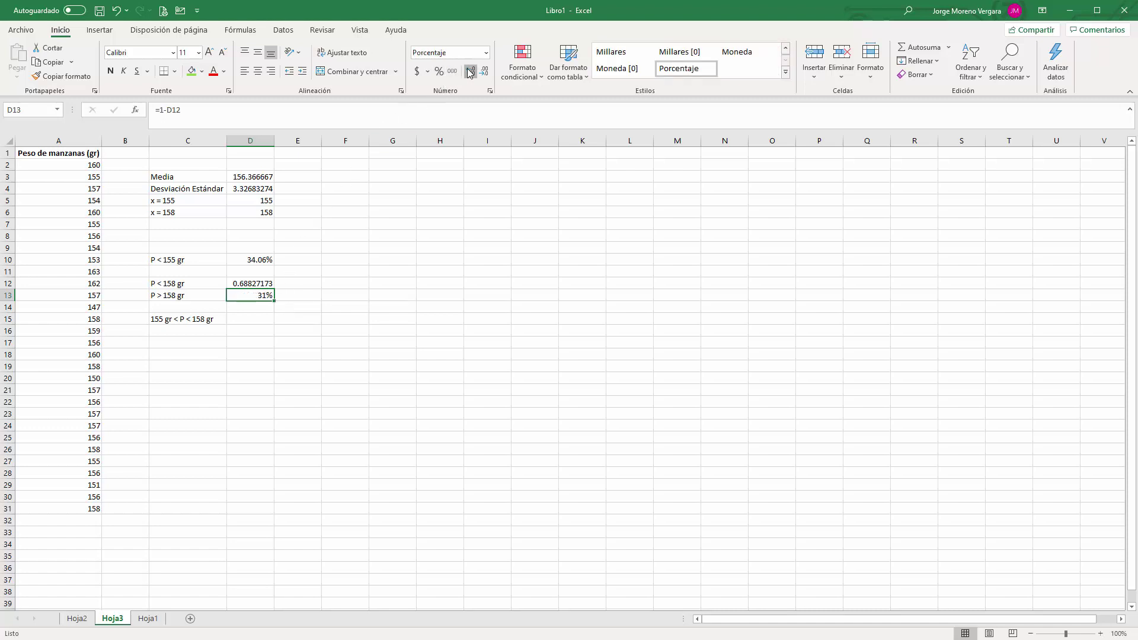
click(470, 72)
click(469, 72)
Calculate the probability 155 gr < P < 158 gr in D15 with the formula =D12-D10.
click(223, 318)
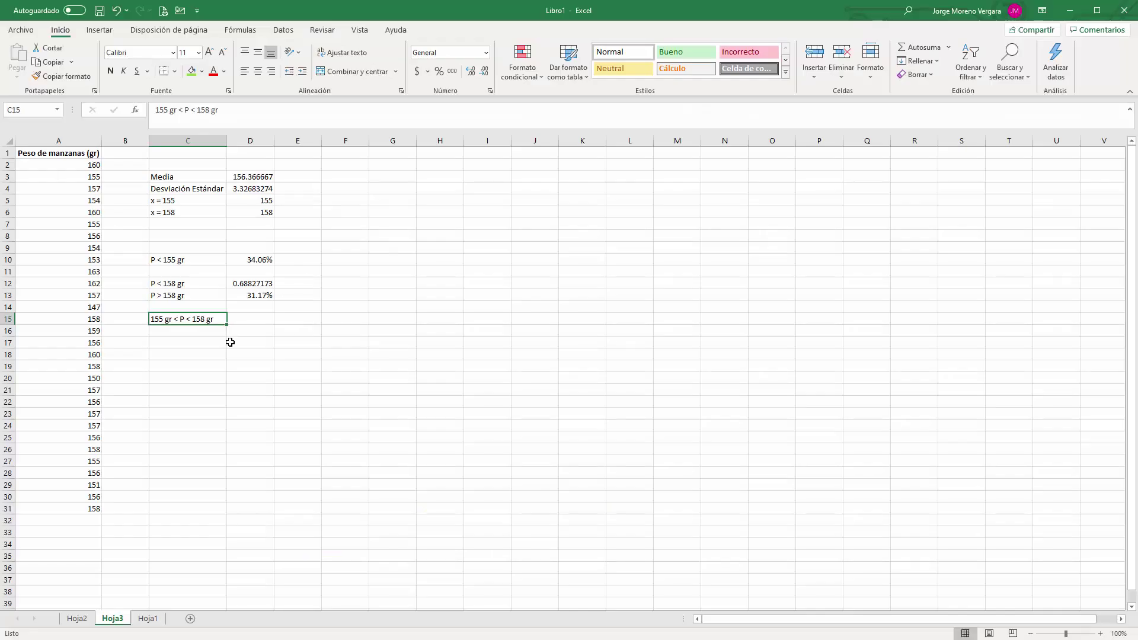
click(250, 321)
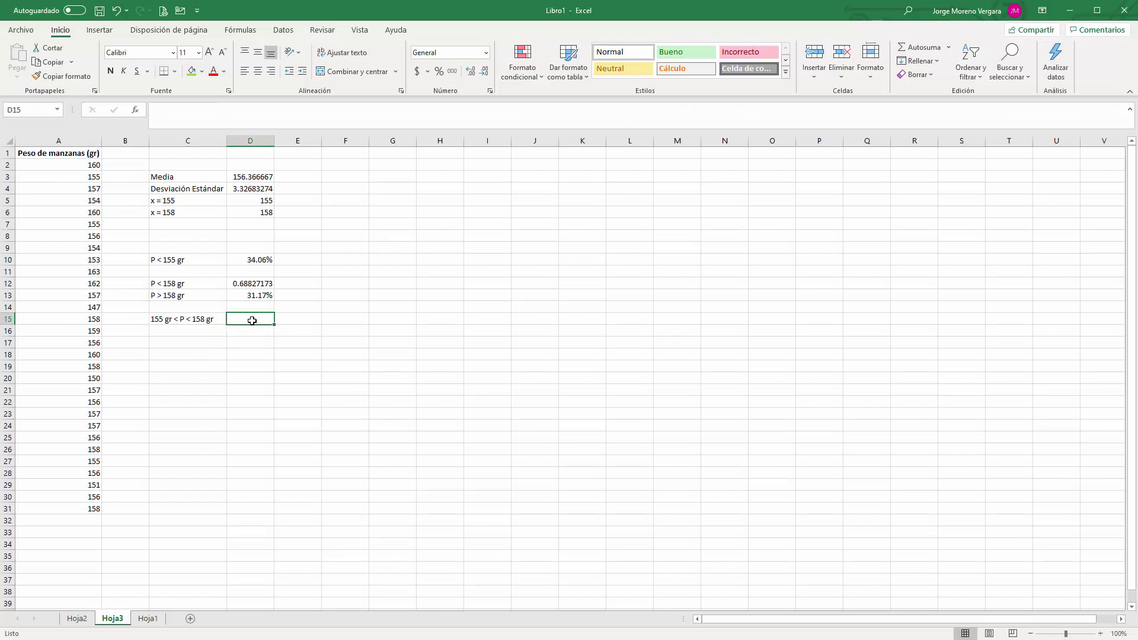
text(=)
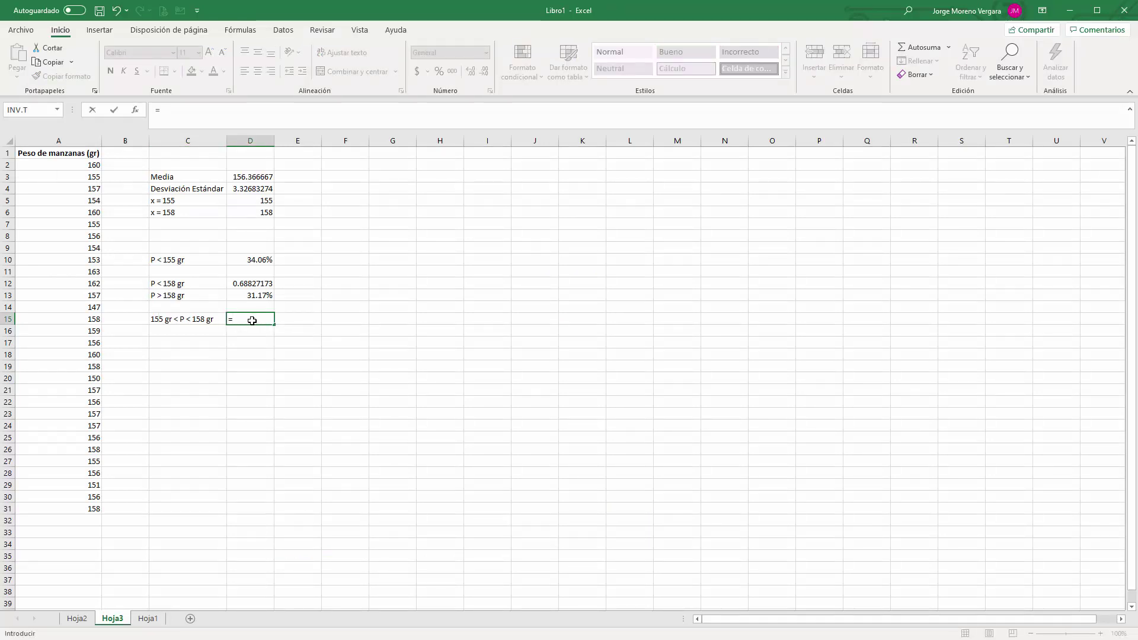
click(264, 283)
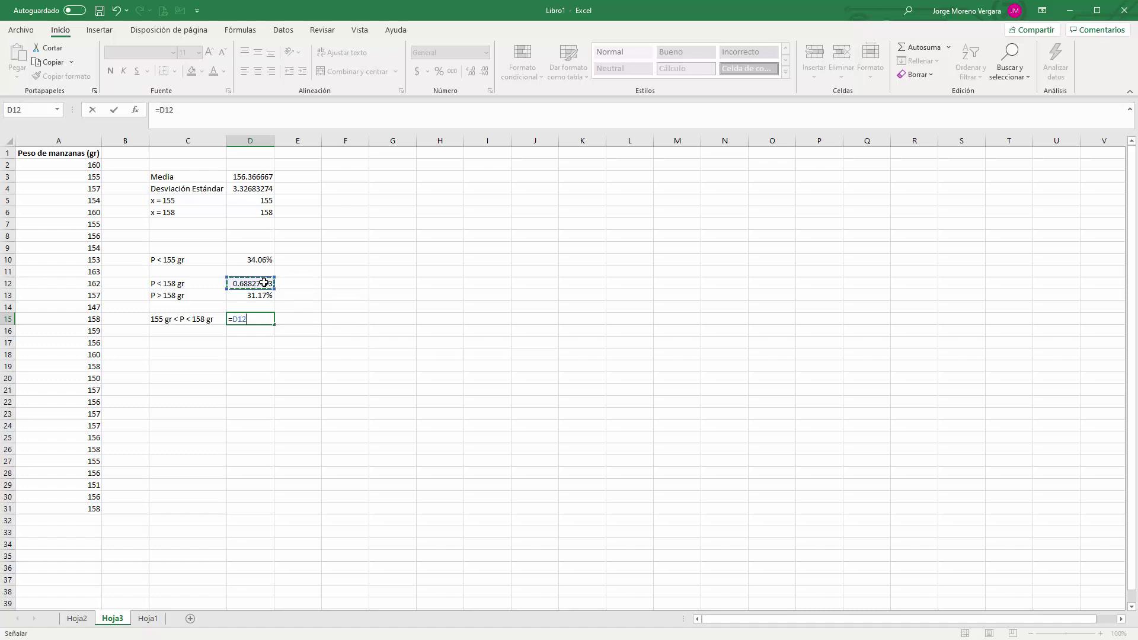
text(-)
click(261, 259)
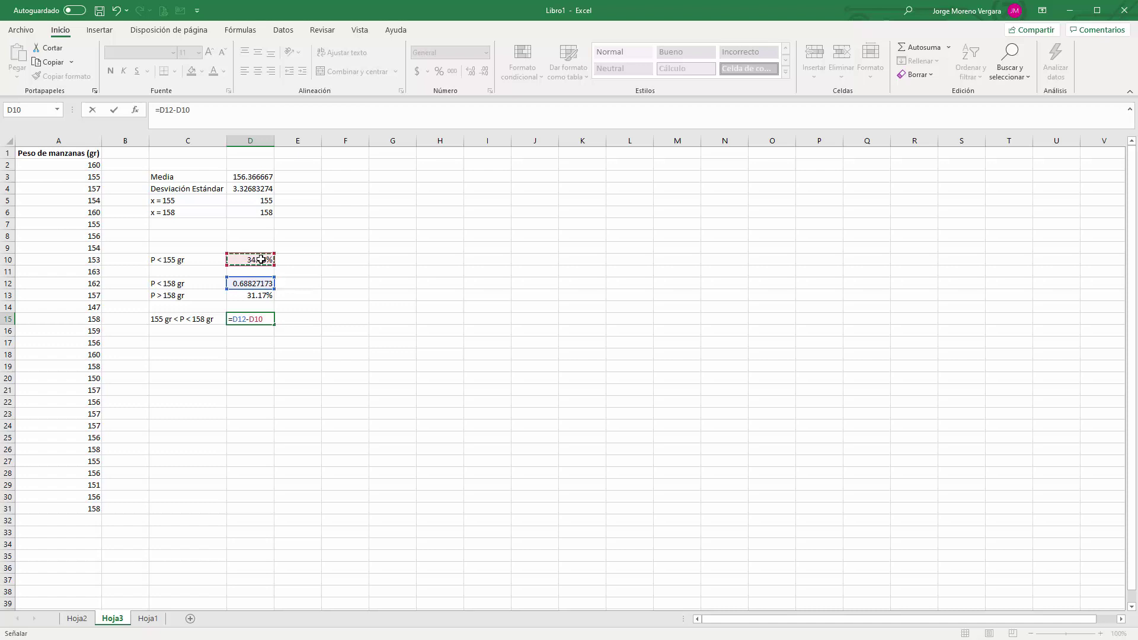
key(Return)
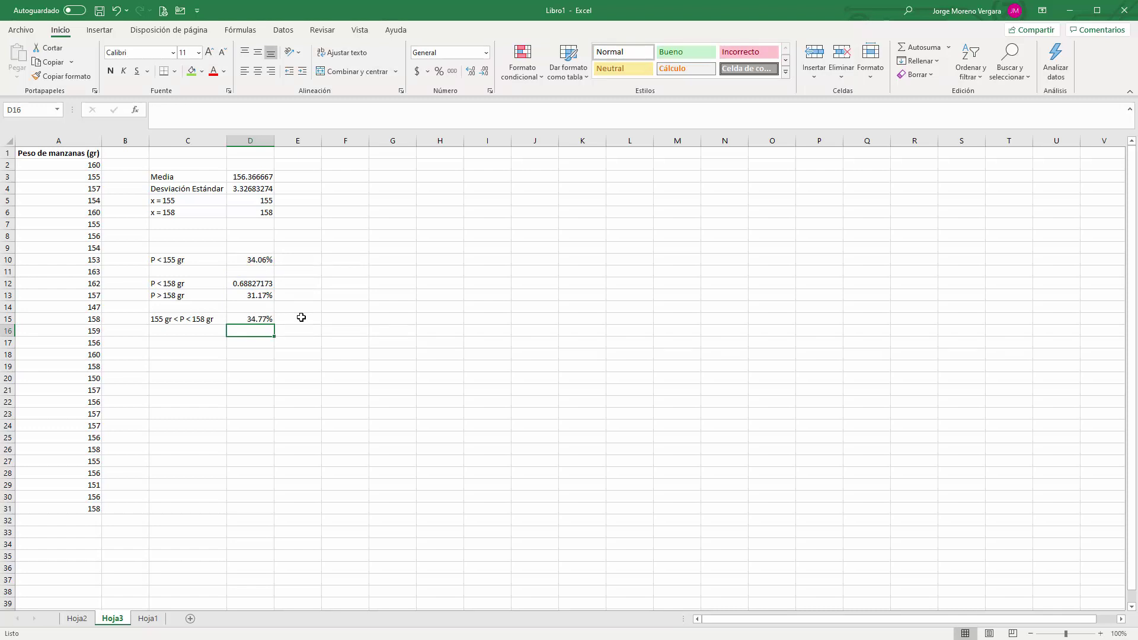
Change the first x value in cell D5 to 154.
key(Up)
key(Up)
key(Up)
key(Up)
key(Up)
key(Up)
key(Up)
key(Up)
key(Up)
key(Up)
key(Up)
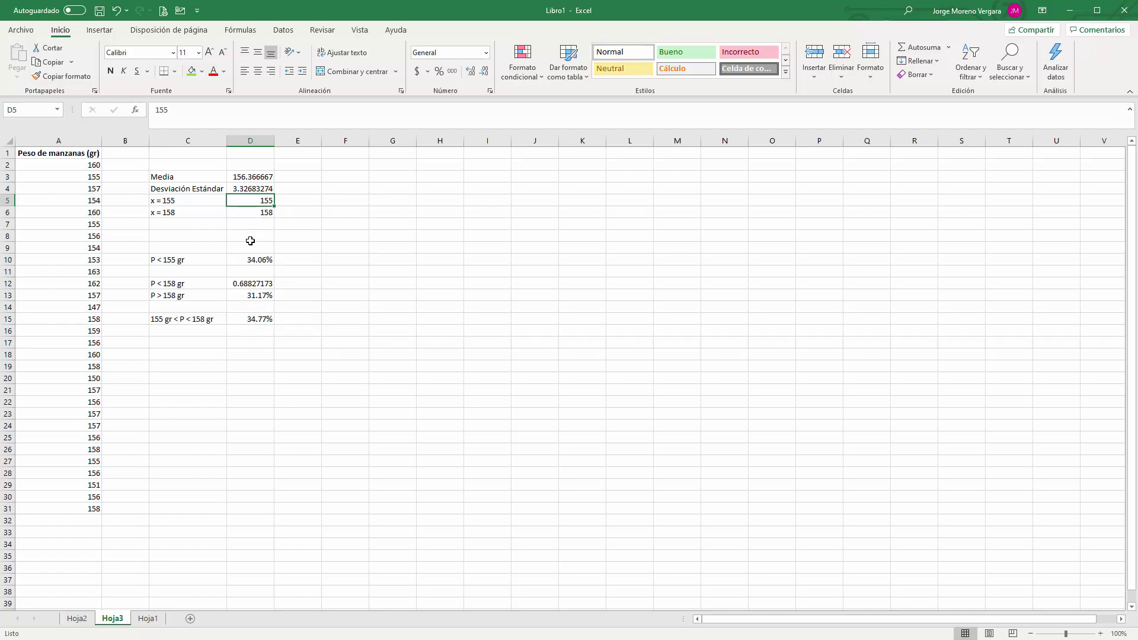
text(154)
key(Return)
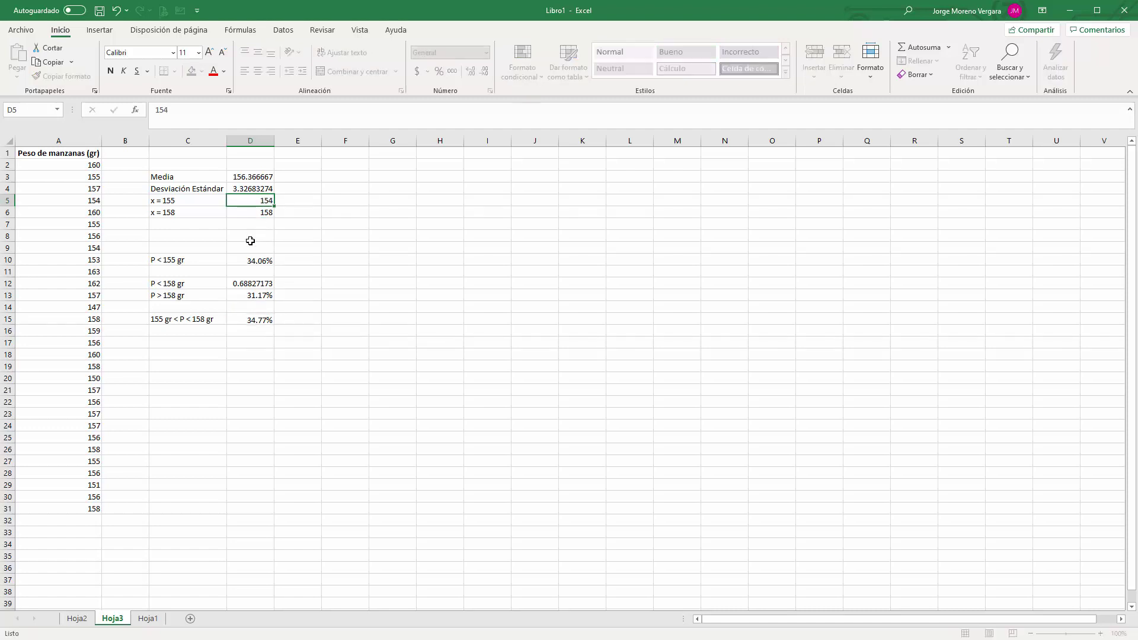